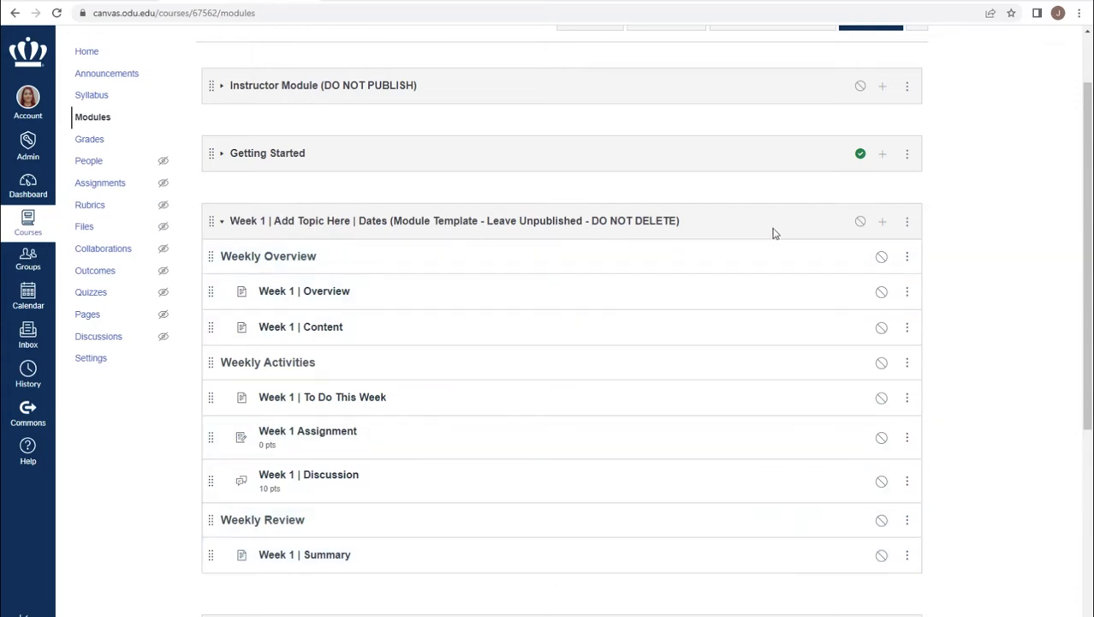
- Duplicate the unpublished Week 1 module template together with all its items
{"action": "left_click", "coordinate": [909, 224]}
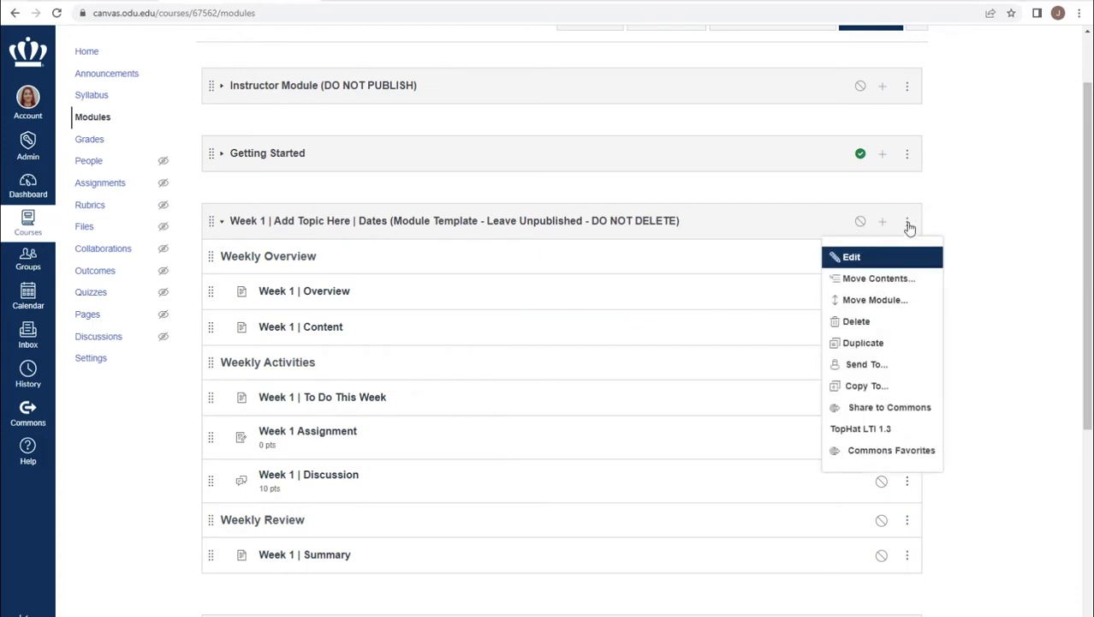
{"action": "left_click", "coordinate": [861, 343]}
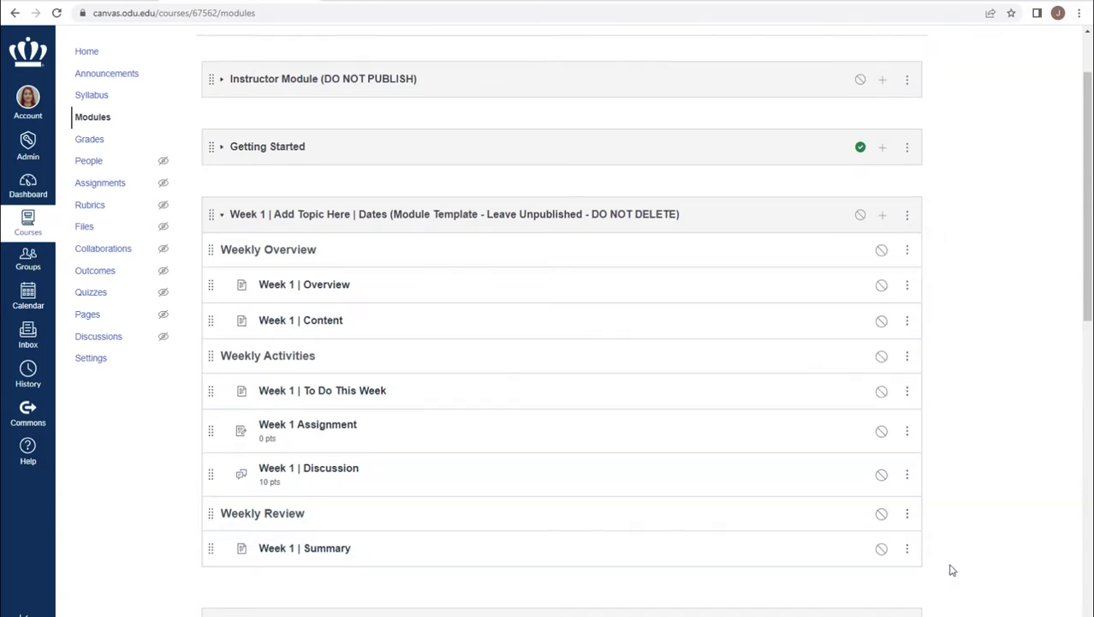
{"action": "scroll", "coordinate": [951, 570], "scroll_direction": "down", "scroll_amount": 4}
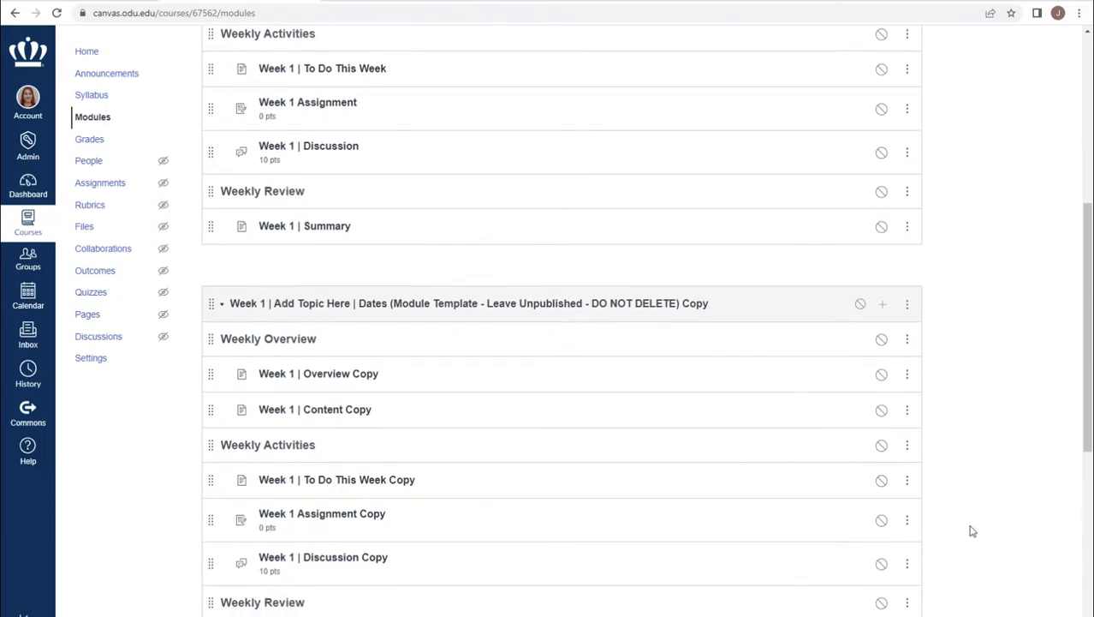
{"action": "scroll", "coordinate": [971, 529], "scroll_direction": "down", "scroll_amount": 1}
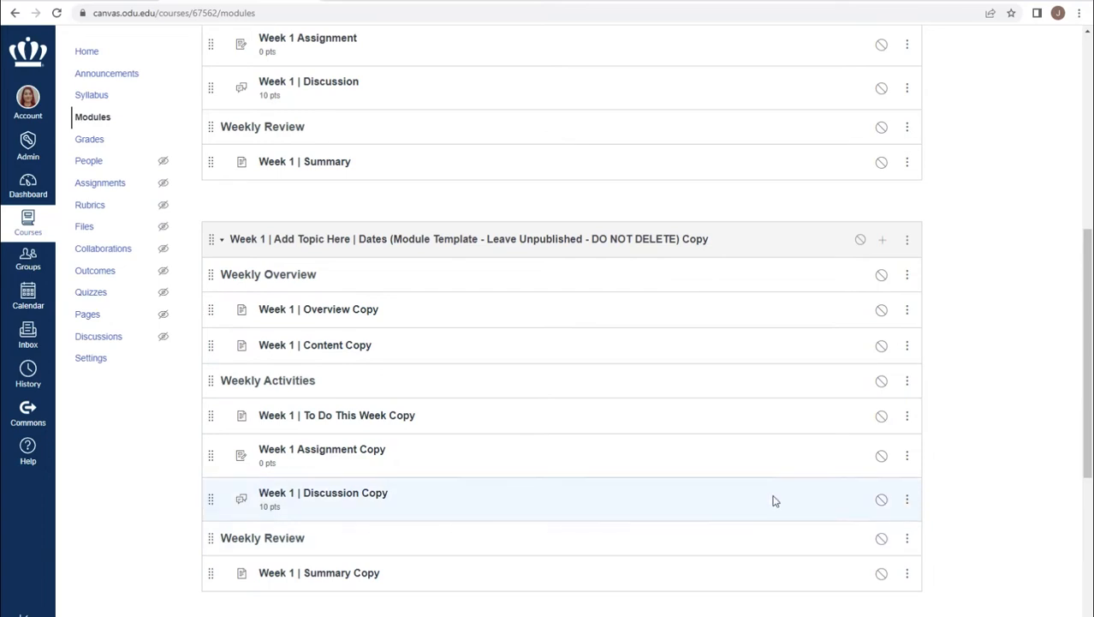
- Rename the duplicated module's "Week 1 | Overview Copy" page as "Week 2 | Overview"
{"action": "left_click", "coordinate": [907, 310]}
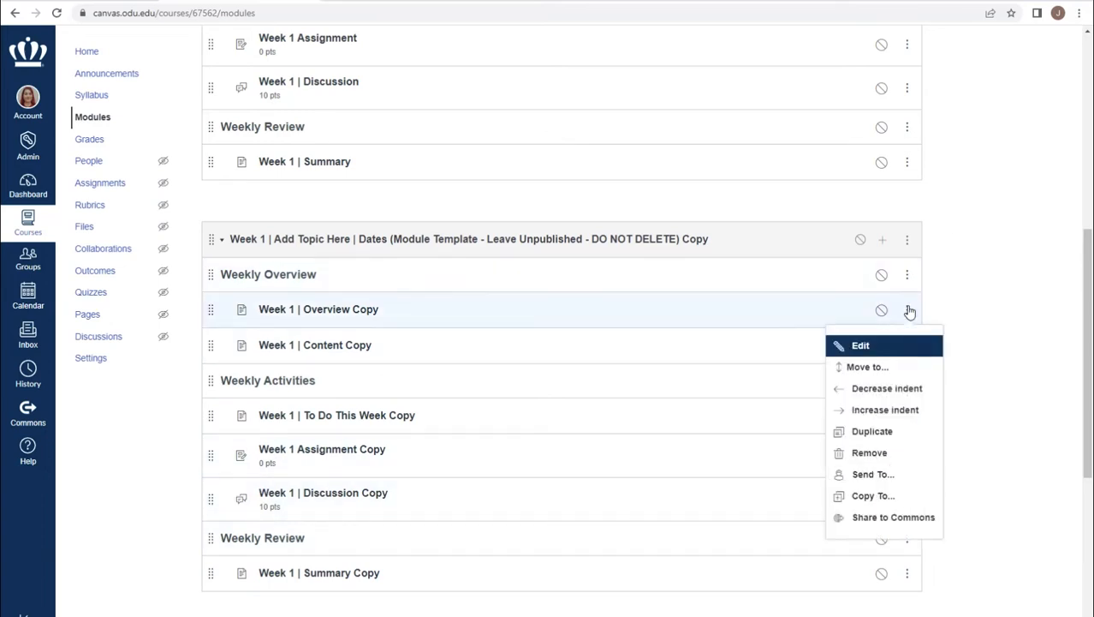
{"action": "left_click", "coordinate": [862, 347]}
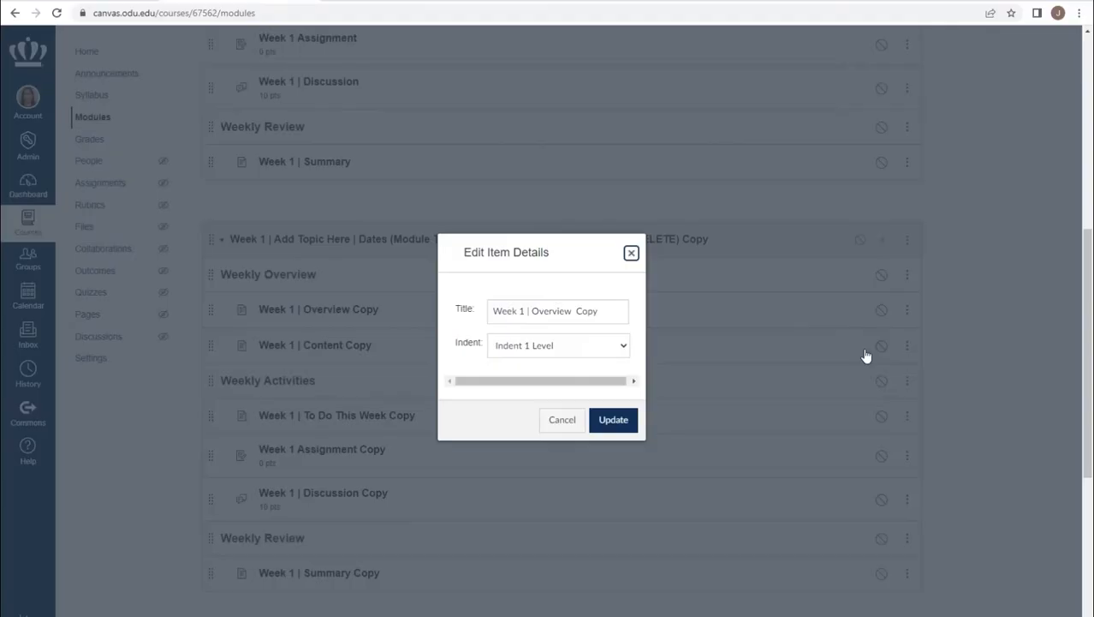
{"action": "left_click_drag", "start_coordinate": [607, 311], "coordinate": [573, 311]}
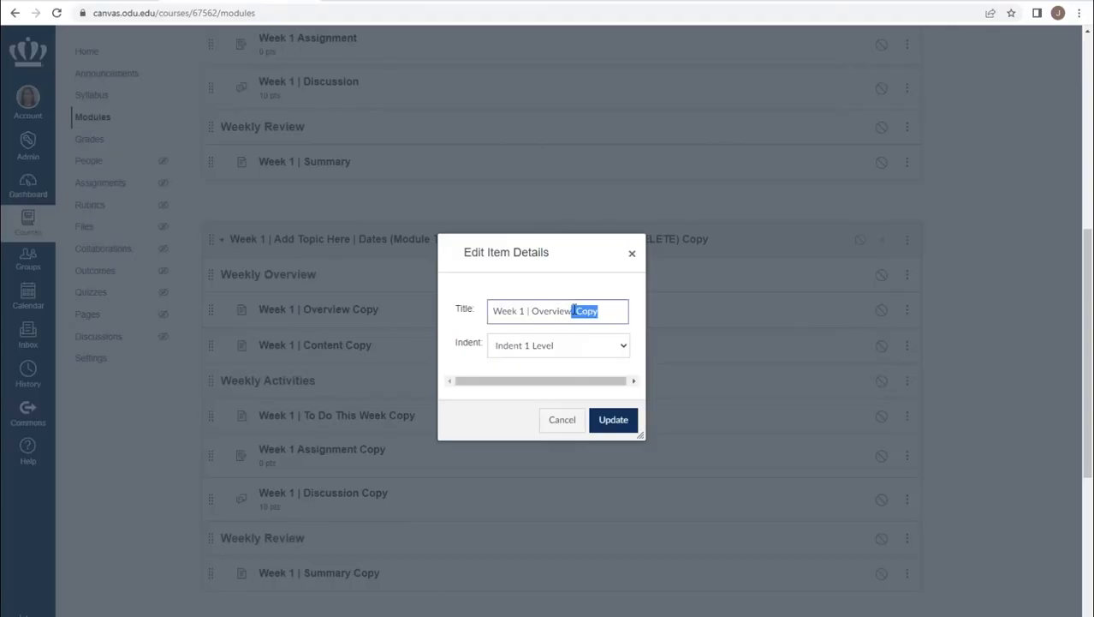
{"action": "key", "text": "BackSpace"}
{"action": "key", "text": "BackSpace"}
{"action": "type", "text": "2"}
{"action": "left_click", "coordinate": [613, 420]}
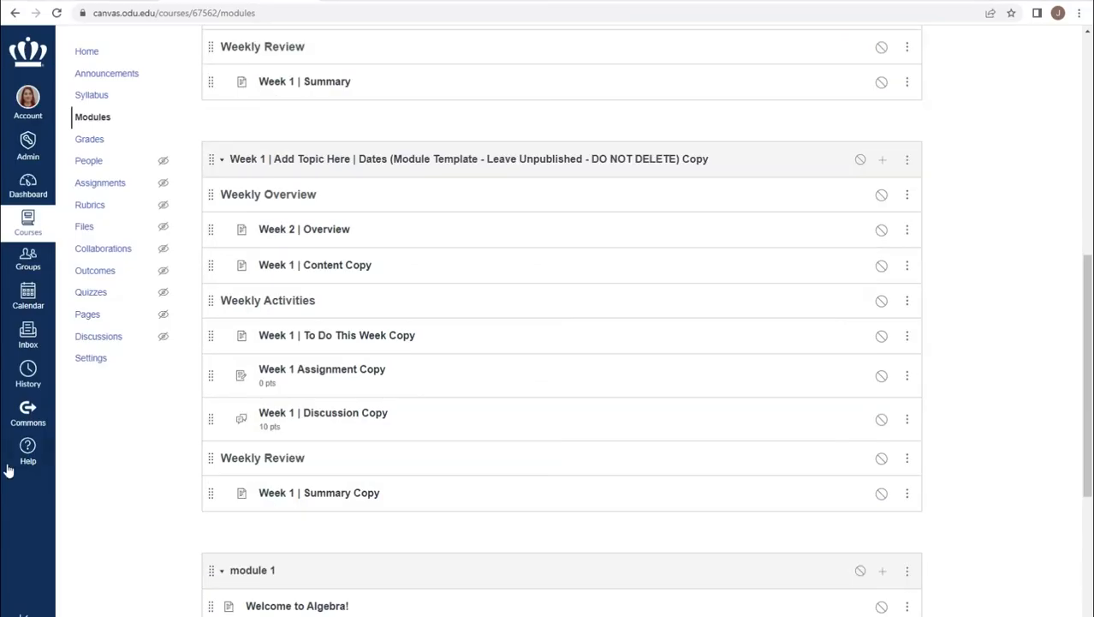
- Check which management options are offered for module 1 while it contains the classic quiz
{"action": "scroll", "coordinate": [787, 481], "scroll_direction": "down", "scroll_amount": 3}
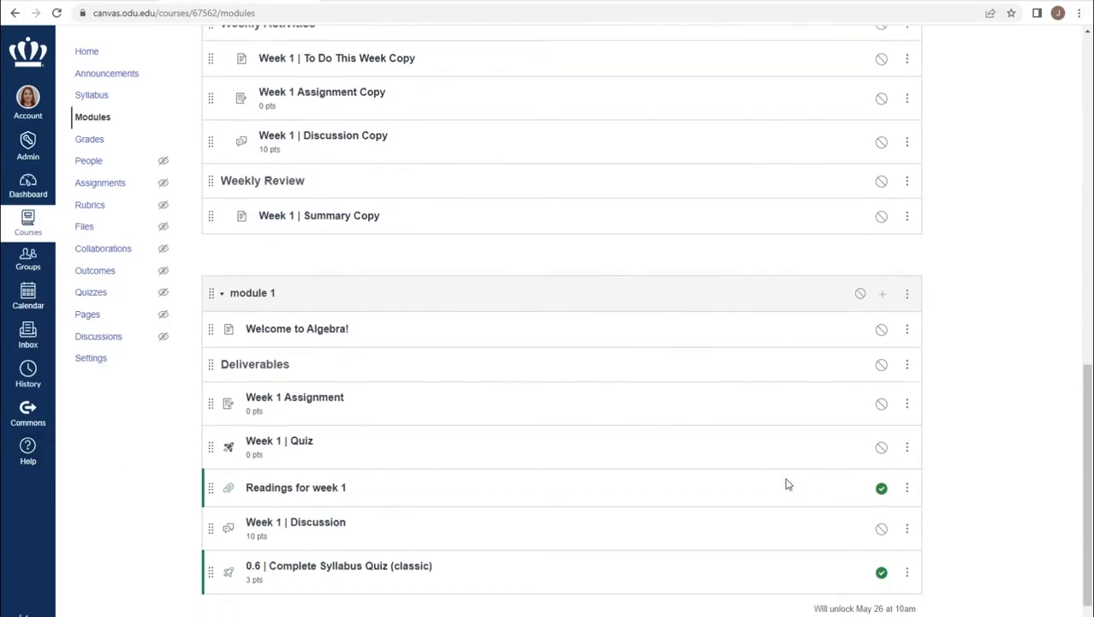
{"action": "scroll", "coordinate": [789, 485], "scroll_direction": "down", "scroll_amount": 1}
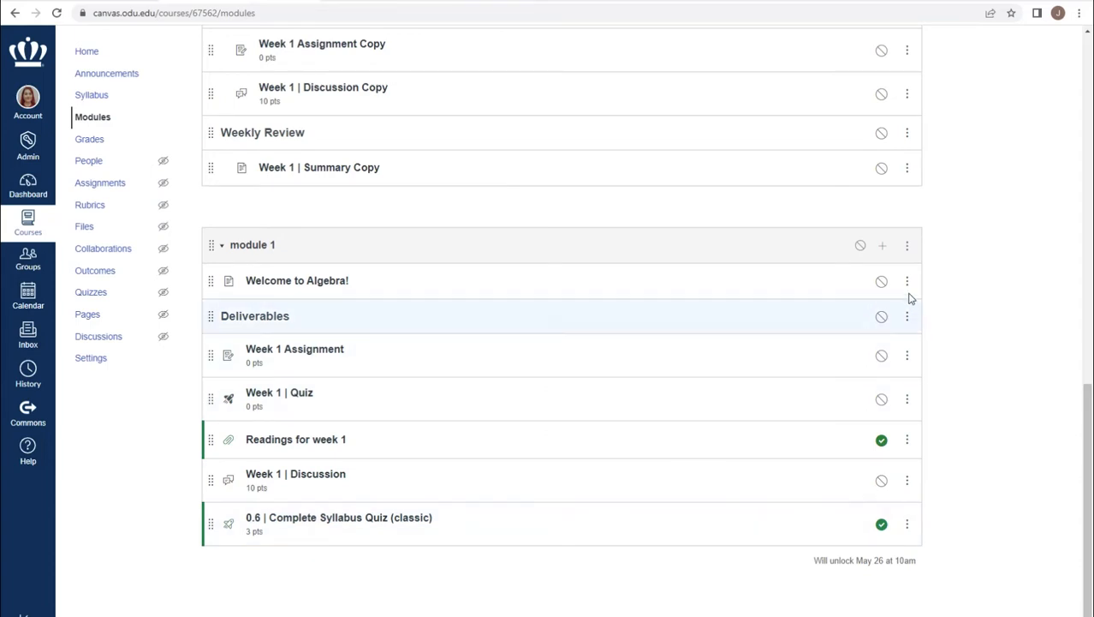
{"action": "left_click", "coordinate": [907, 245]}
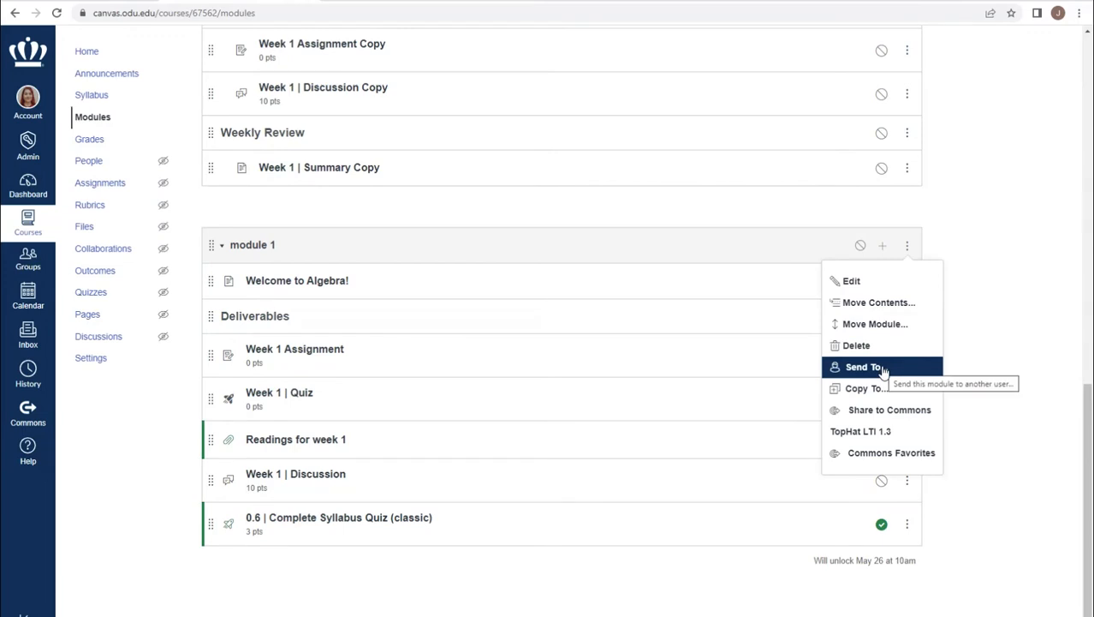
{"action": "left_click", "coordinate": [977, 225]}
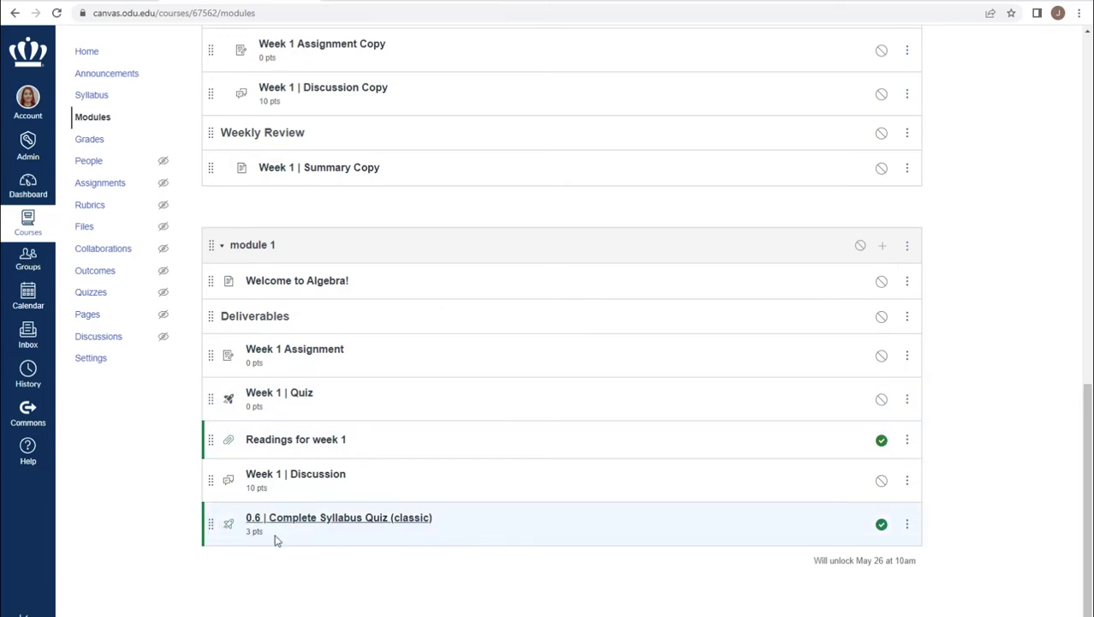
- Move "0.6 | Complete Syllabus Quiz (classic)" from module 1 to the end of the copied Week 1 module and duplicate module 1
{"action": "left_click_drag", "start_coordinate": [210, 520], "coordinate": [218, 189]}
{"action": "left_click", "coordinate": [907, 289]}
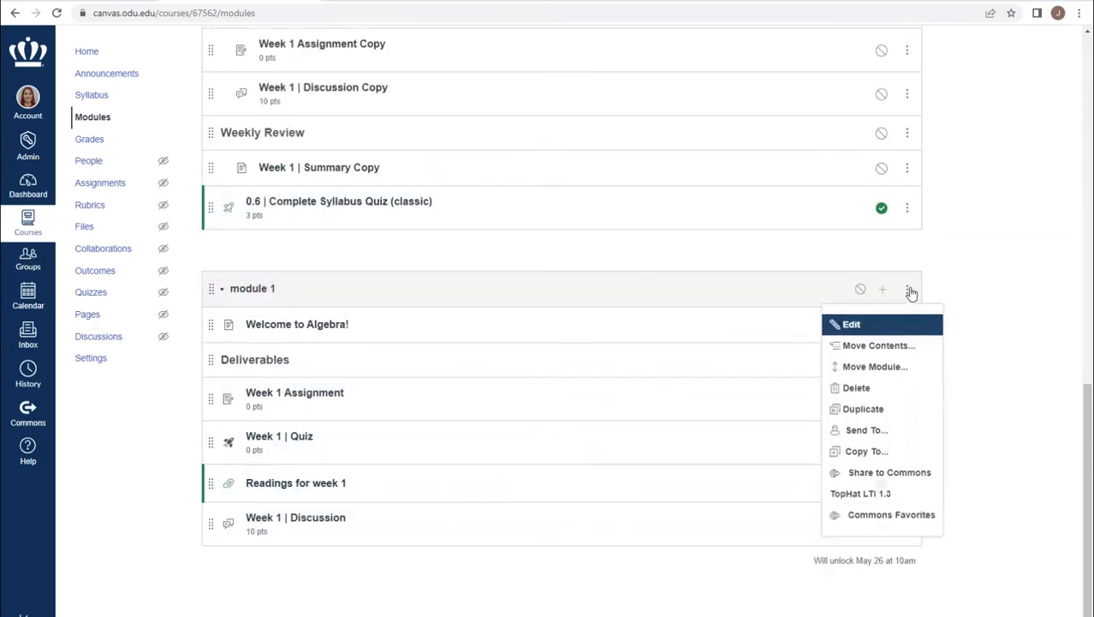
{"action": "left_click", "coordinate": [873, 413]}
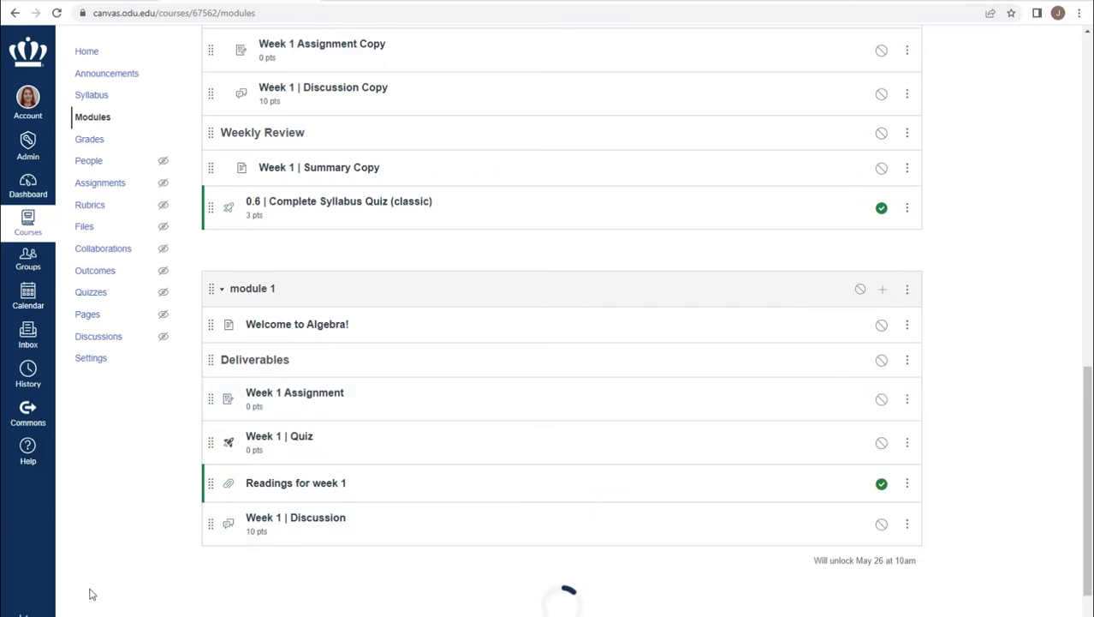
{"action": "scroll", "coordinate": [332, 492], "scroll_direction": "down", "scroll_amount": 2}
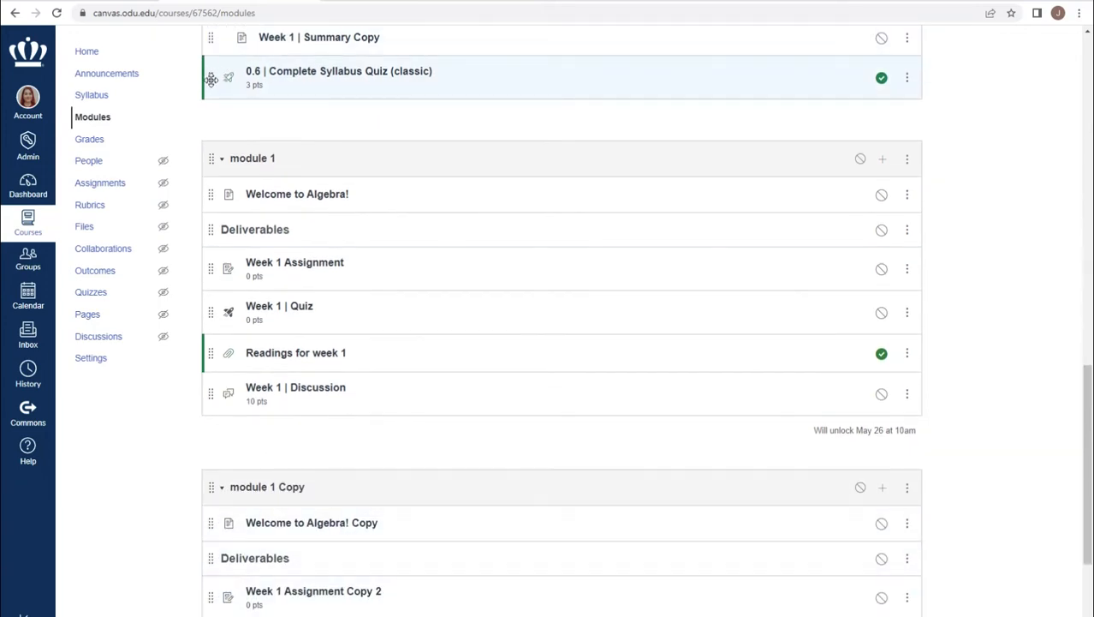
- Return "0.6 | Complete Syllabus Quiz (classic)" to the end of module 1 and remove it from that module
{"action": "left_click_drag", "start_coordinate": [211, 78], "coordinate": [228, 394]}
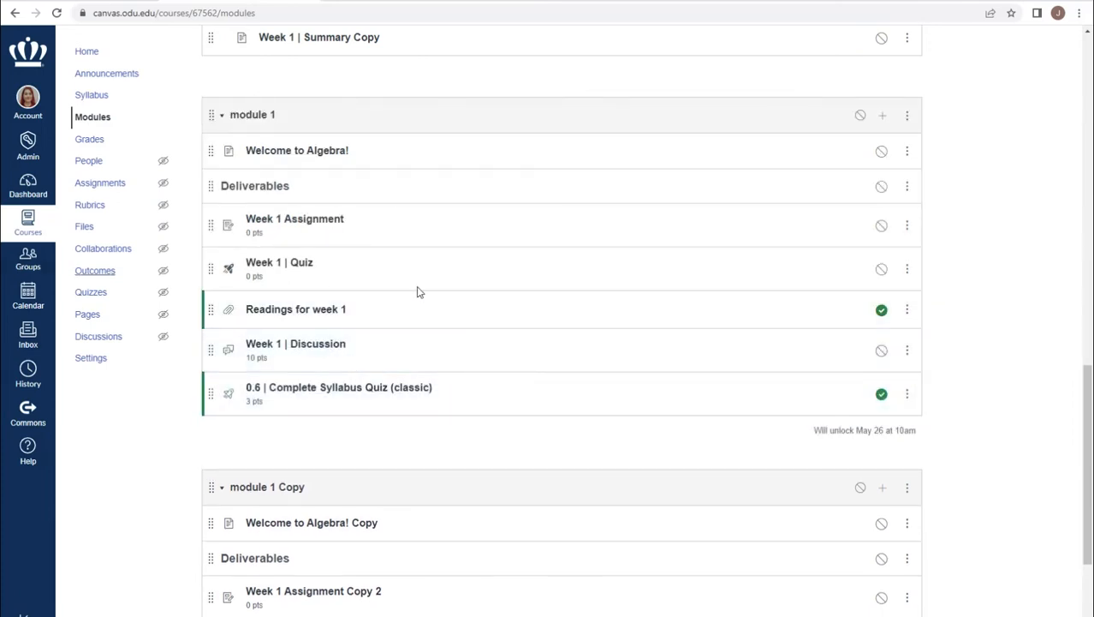
{"action": "scroll", "coordinate": [644, 354], "scroll_direction": "down", "scroll_amount": 1}
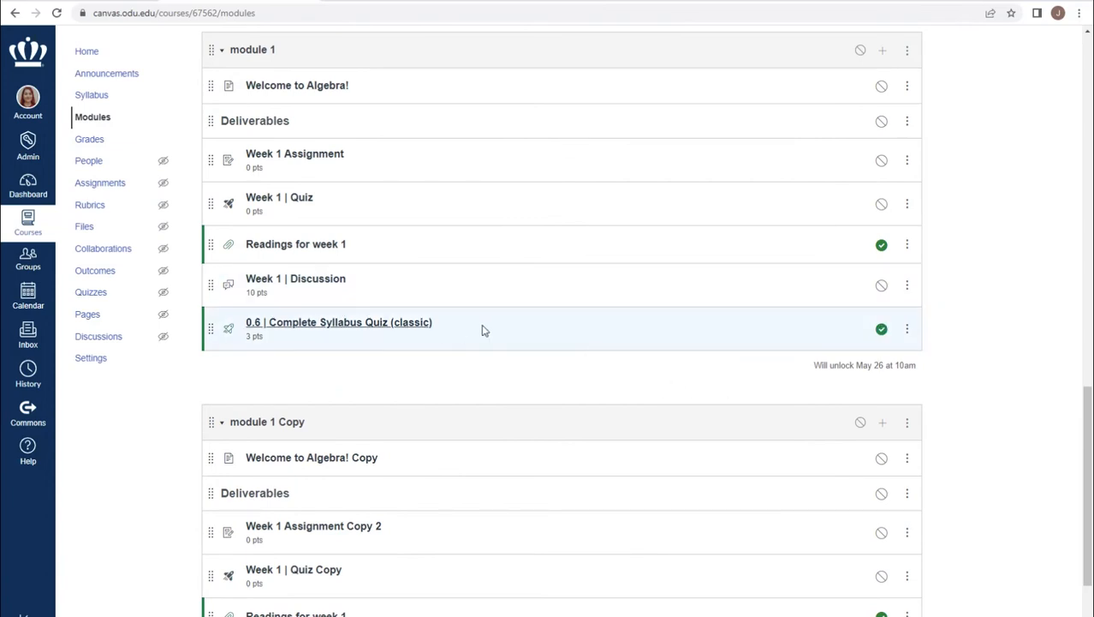
{"action": "left_click", "coordinate": [908, 332]}
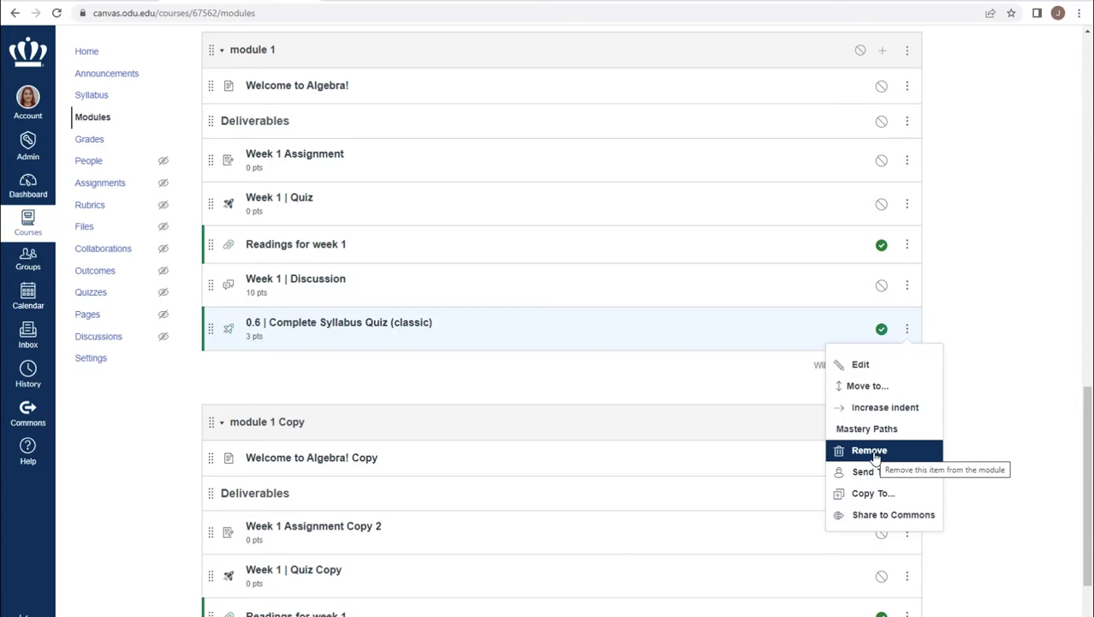
{"action": "left_click", "coordinate": [872, 451]}
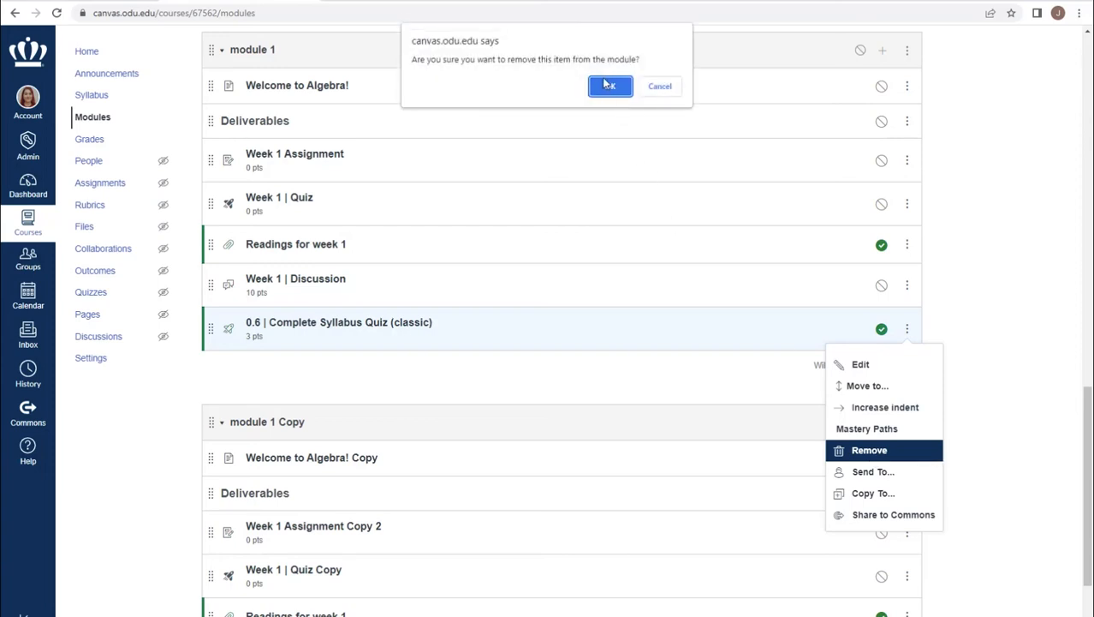
{"action": "left_click", "coordinate": [609, 87]}
{"action": "left_click", "coordinate": [610, 87]}
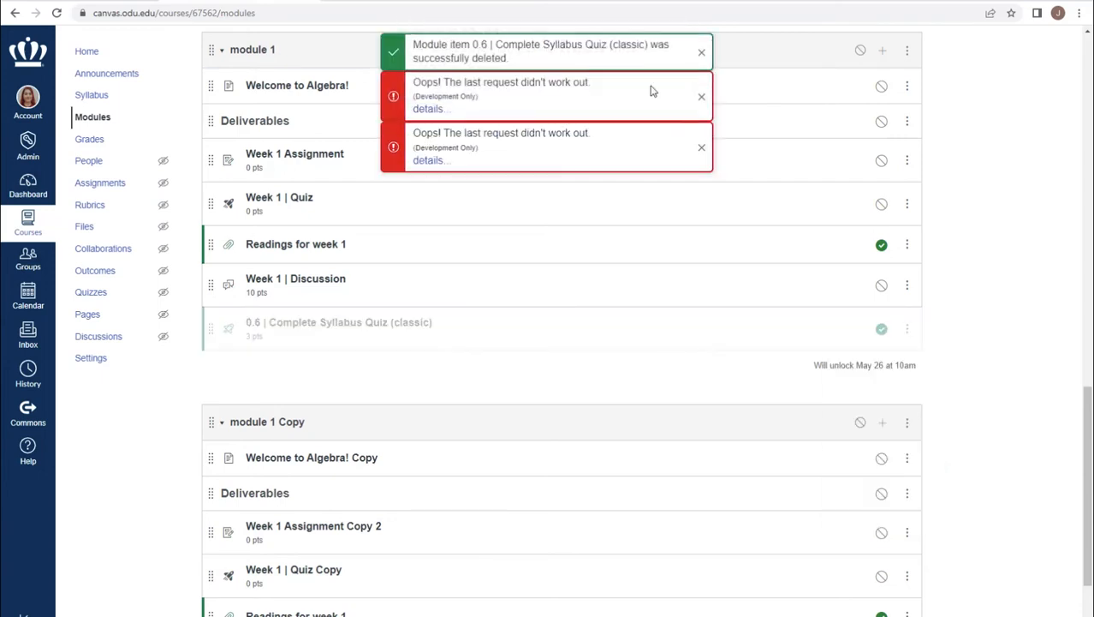
{"action": "left_click", "coordinate": [703, 55]}
{"action": "left_click", "coordinate": [702, 56]}
{"action": "left_click", "coordinate": [702, 56]}
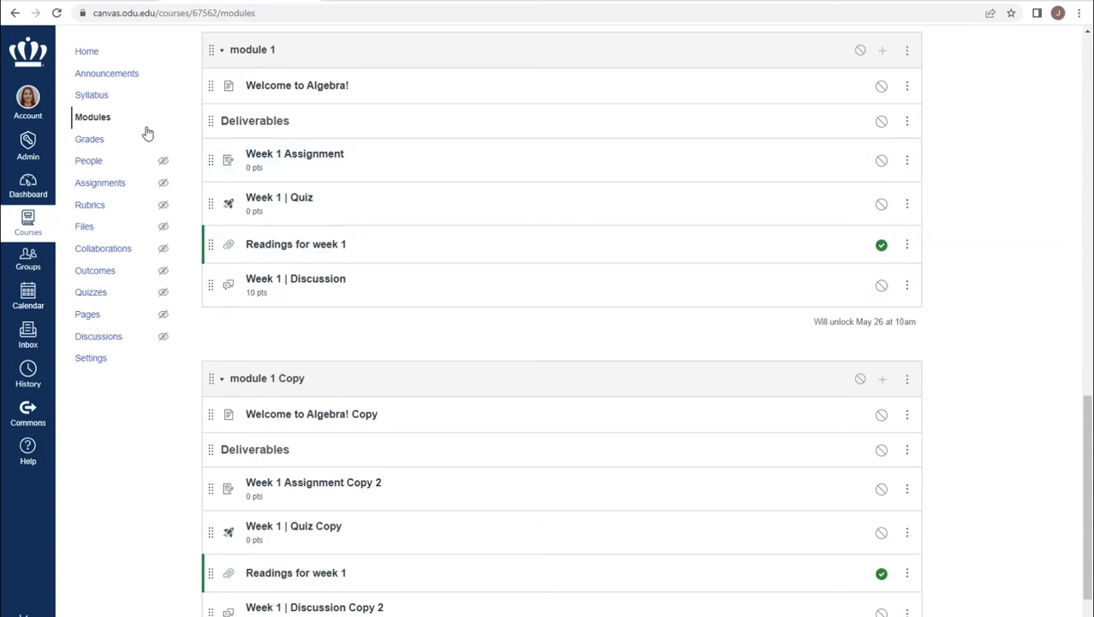
- Request deletion of the "Week 1 | Feedback Survey" from the course's Quizzes page and cancel at the confirmation
{"action": "left_click", "coordinate": [90, 292]}
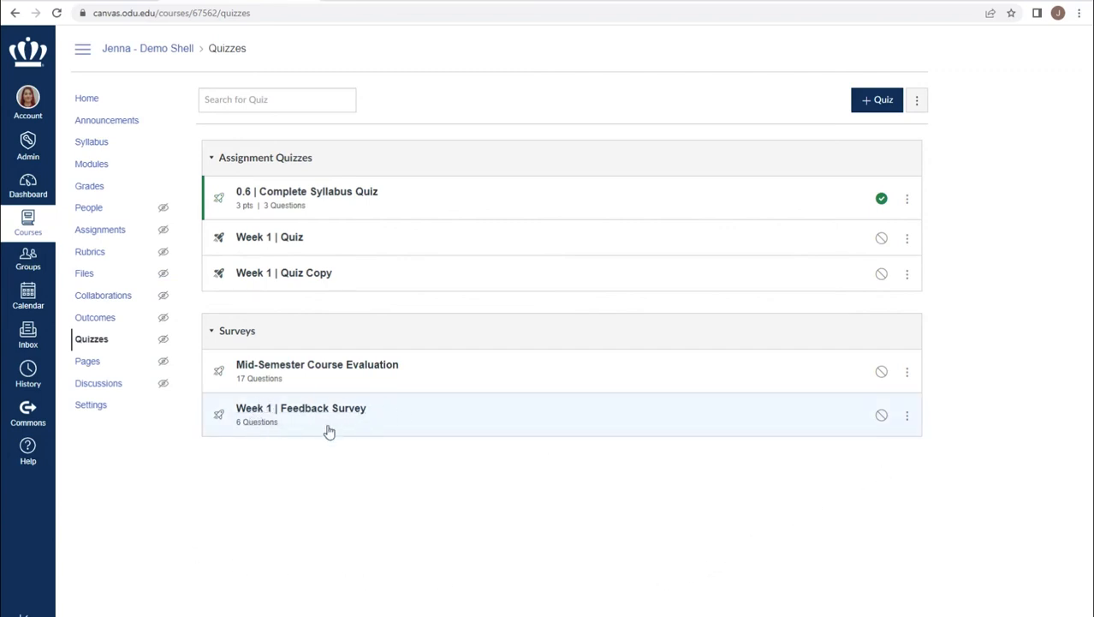
{"action": "left_click", "coordinate": [906, 416]}
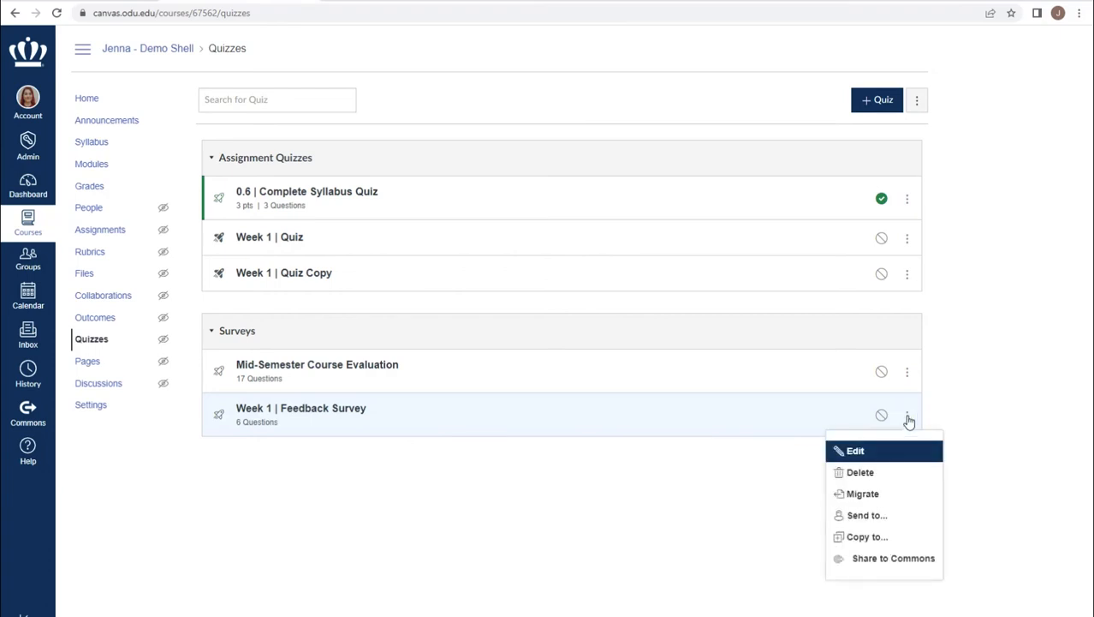
{"action": "left_click", "coordinate": [883, 477]}
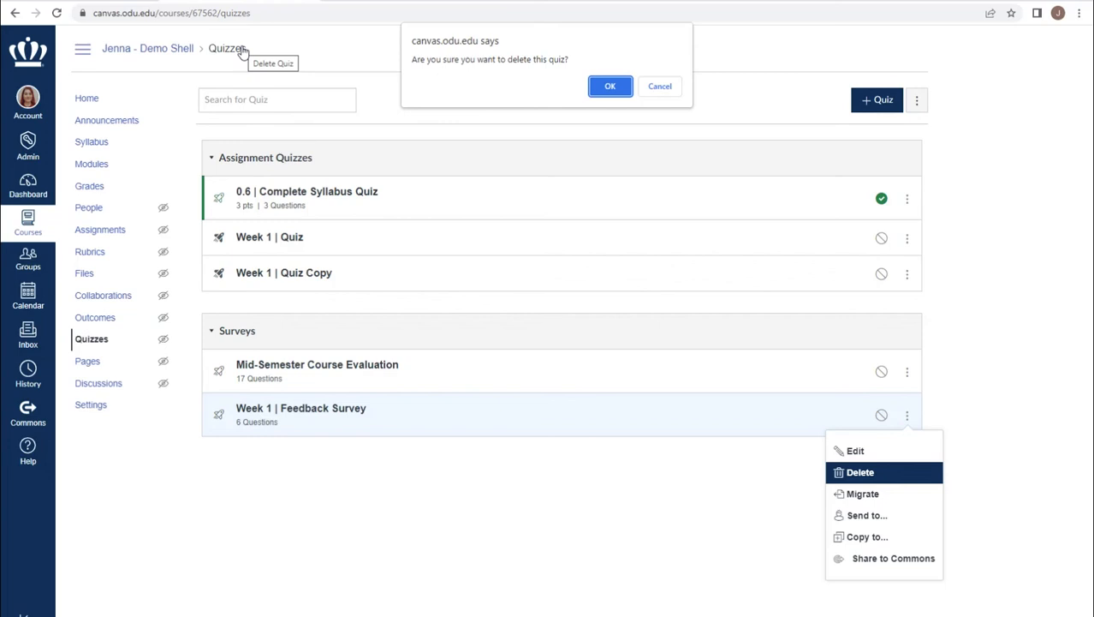
{"action": "left_click", "coordinate": [660, 86]}
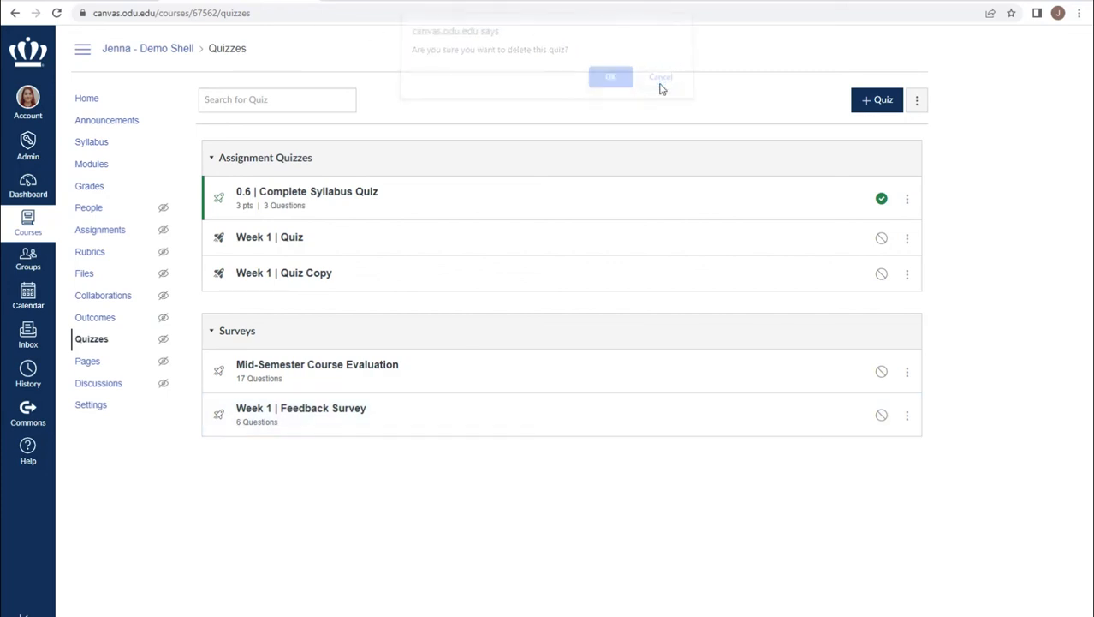
- Request deletion of "Week 1 | Discussion" from the course's Assignments page and cancel at the confirmation
{"action": "left_click", "coordinate": [100, 233]}
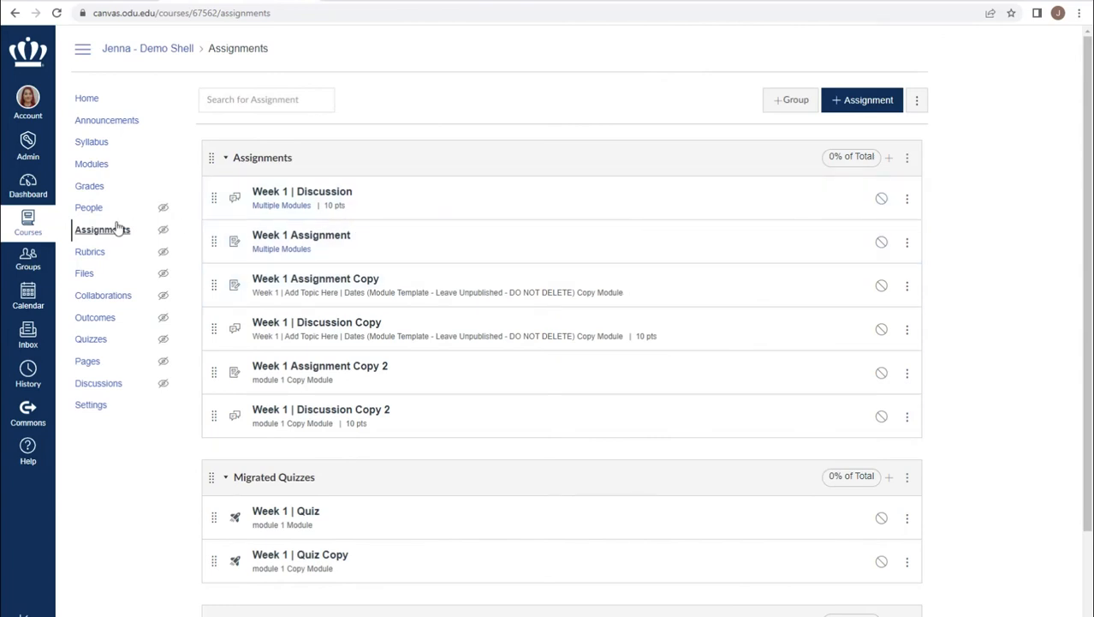
{"action": "left_click", "coordinate": [906, 200]}
{"action": "key", "text": "Down"}
{"action": "key", "text": "Down"}
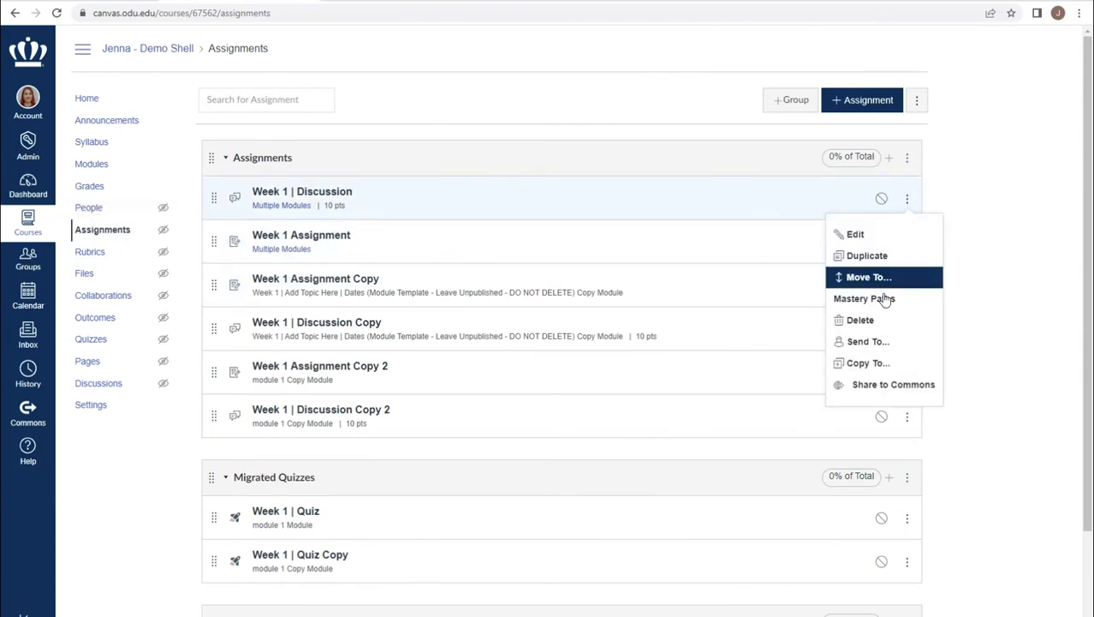
{"action": "key", "text": "Return"}
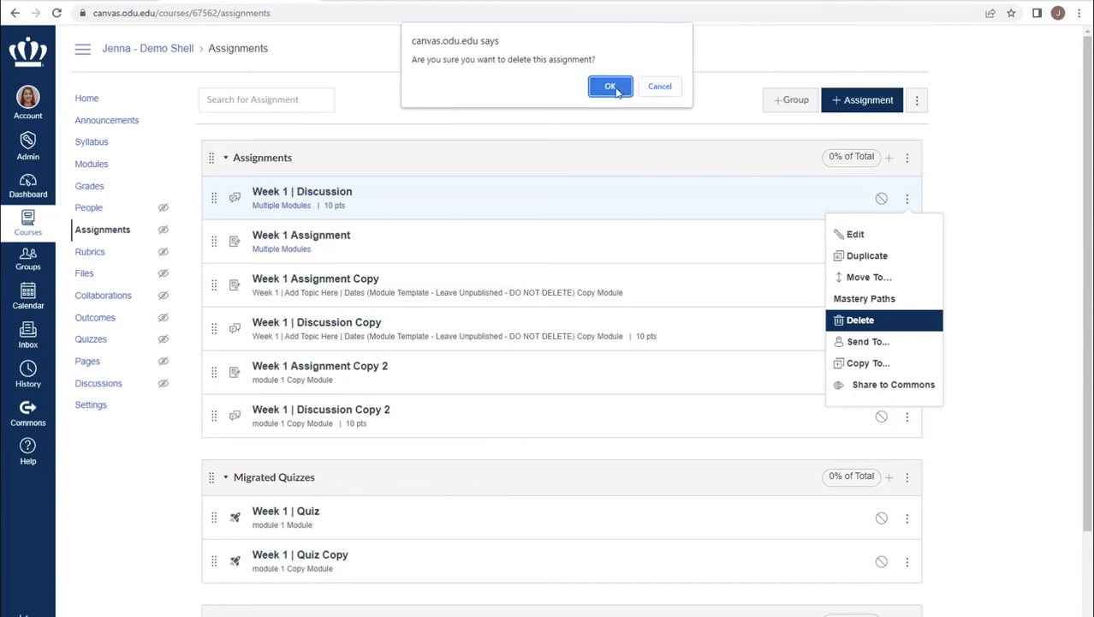
{"action": "left_click", "coordinate": [660, 88]}
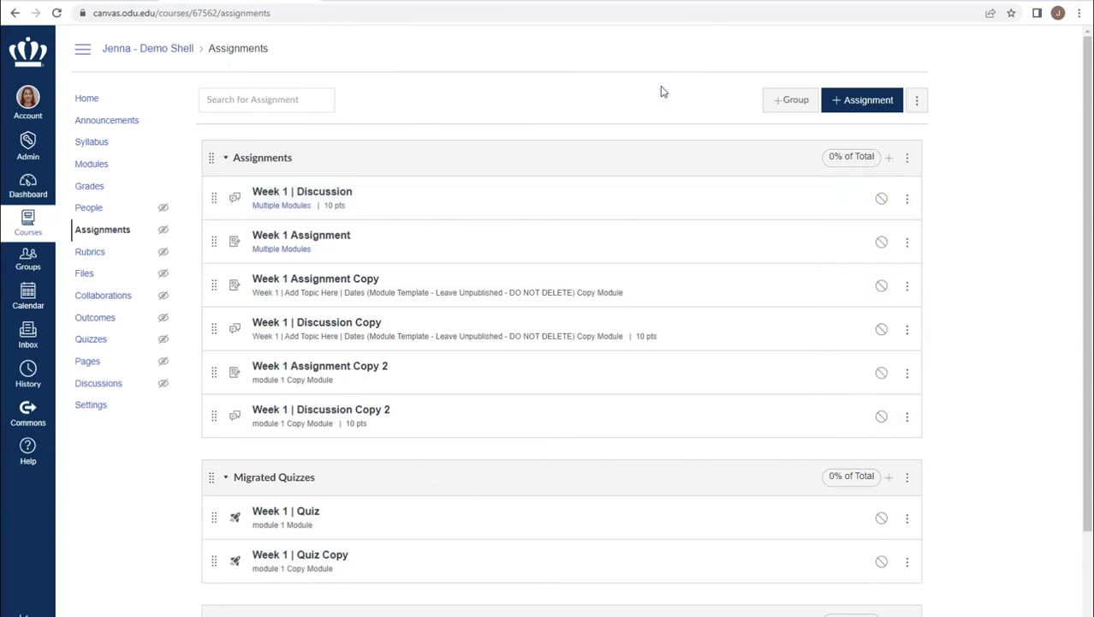